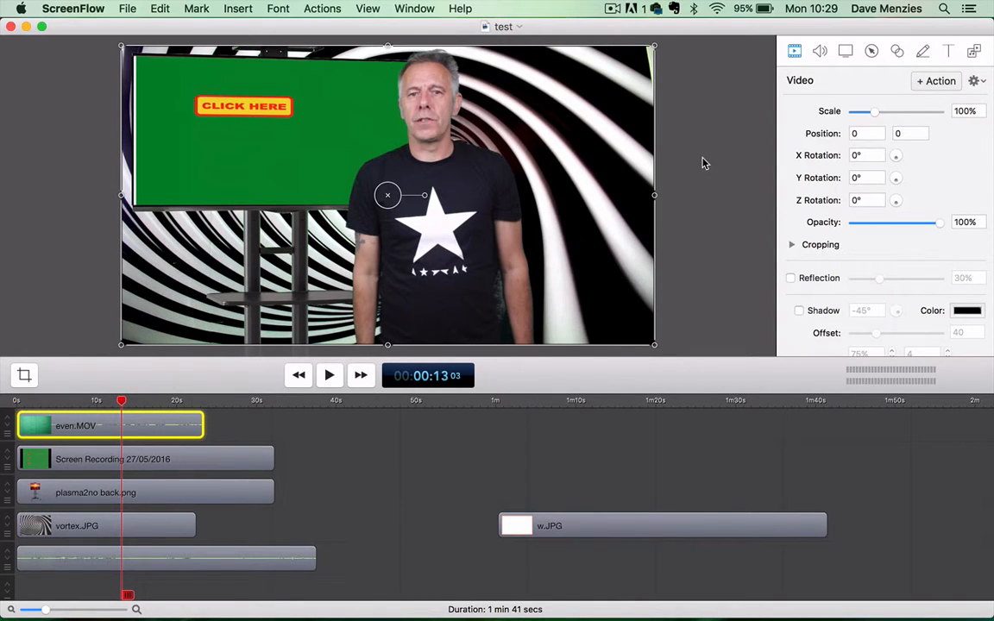
- Detach the audio from the even.MOV clip and cut the detached audio clip from the timeline
{"action": "mouse_move", "coordinate": [200, 463]}
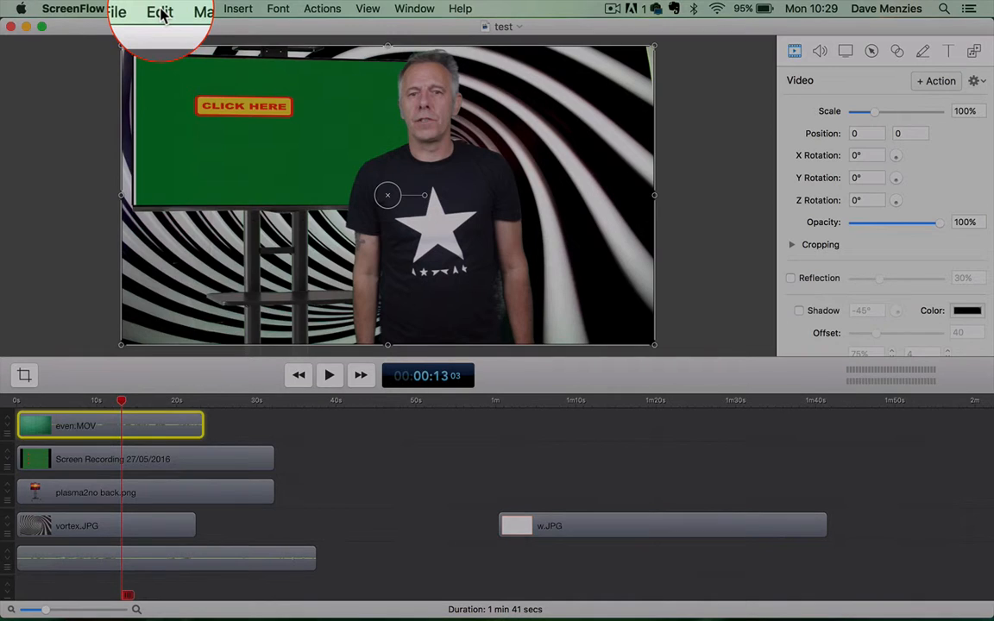
{"action": "left_click", "coordinate": [161, 12]}
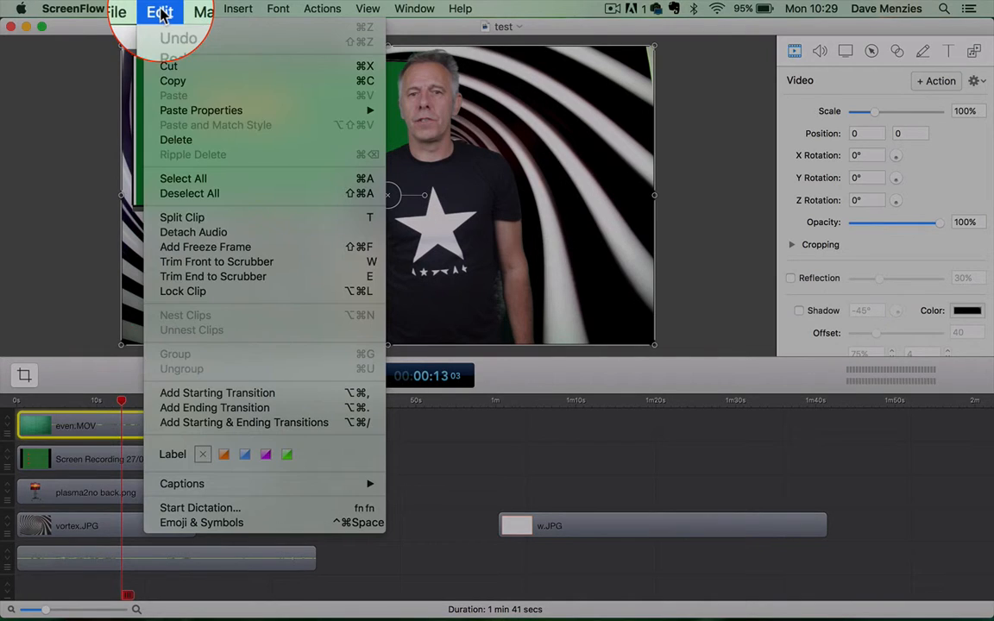
{"action": "left_click", "coordinate": [187, 233]}
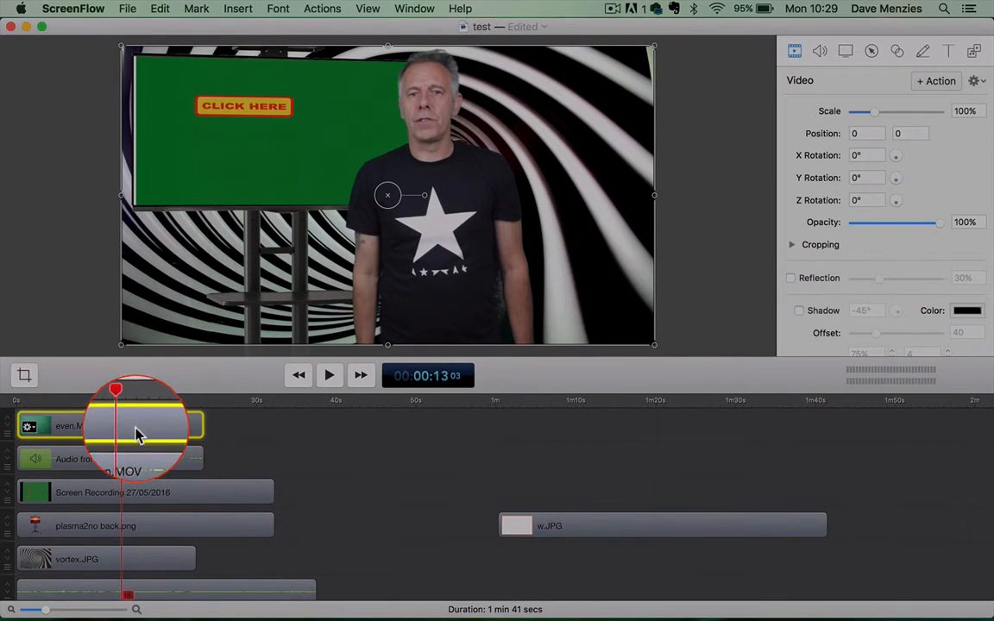
{"action": "left_click", "coordinate": [138, 458]}
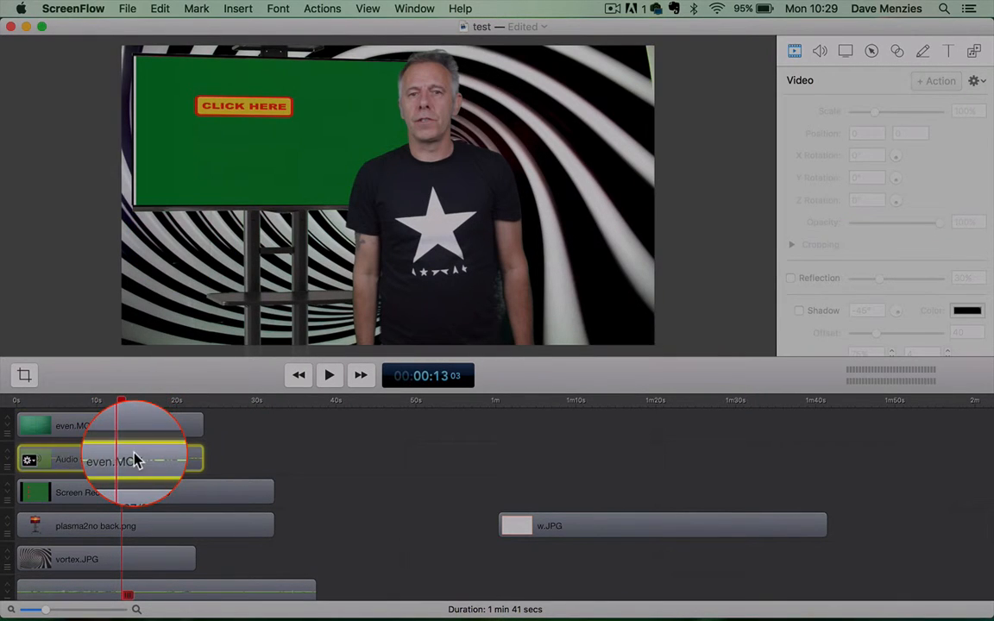
{"action": "left_click", "coordinate": [160, 9]}
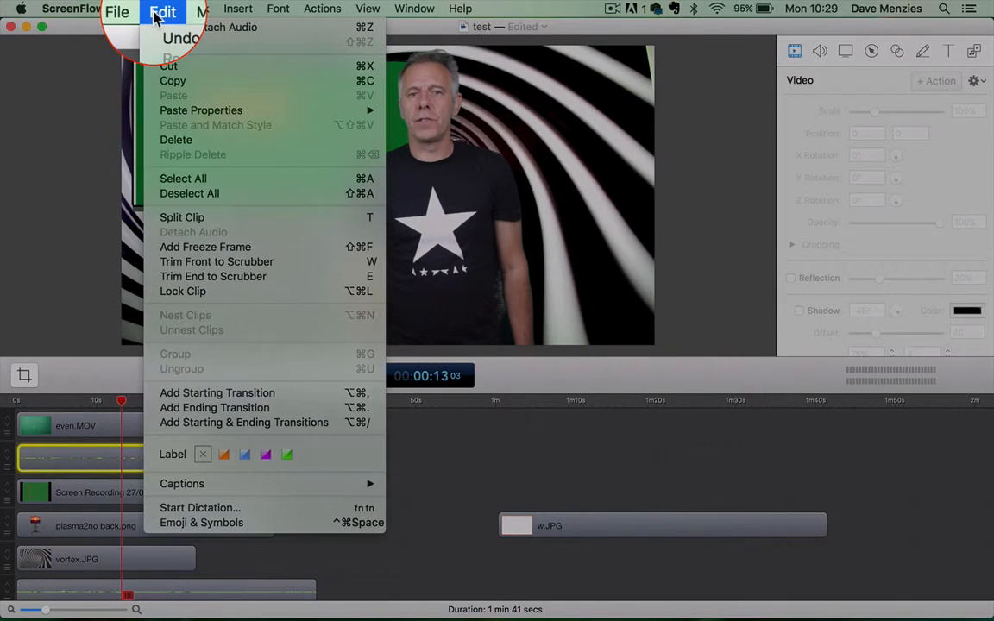
{"action": "left_click", "coordinate": [166, 68]}
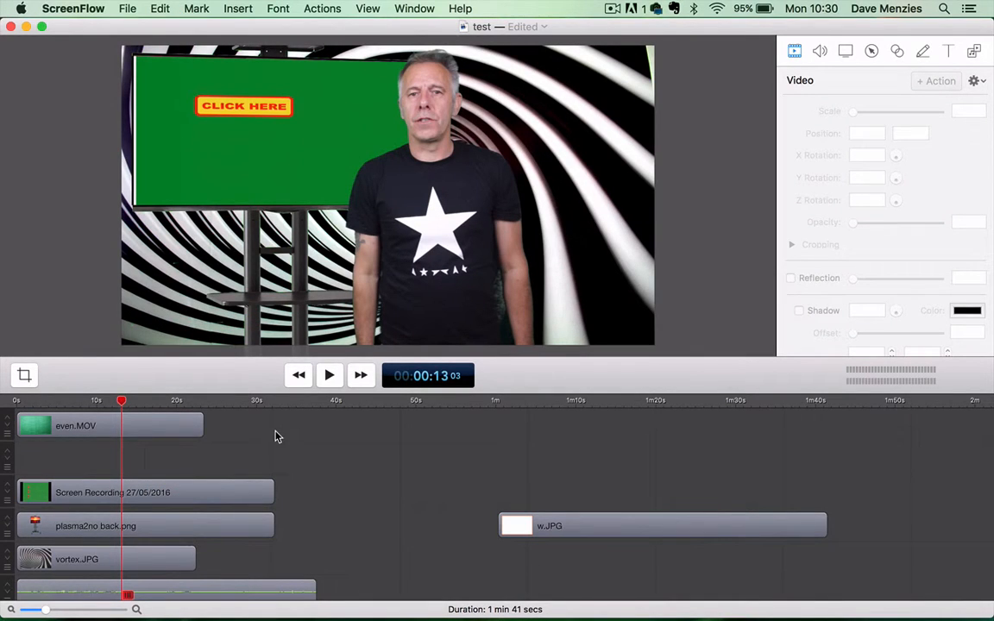
- Examine how the even.MOV, Screen Recording 27/05/2016 and plasma2no back.png layers are stacked and positioned in the composition
{"action": "left_click", "coordinate": [151, 427]}
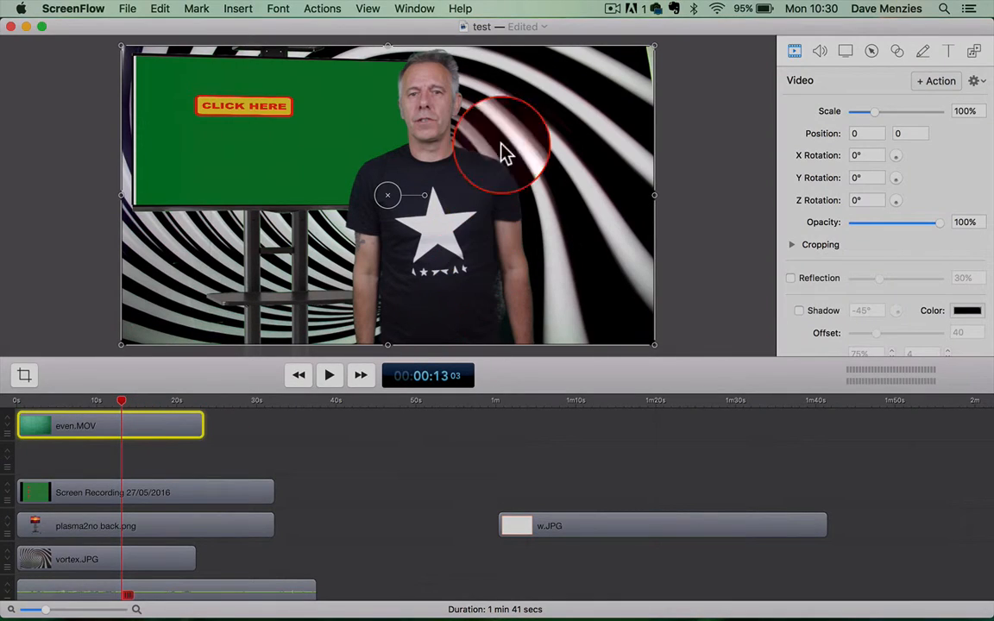
{"action": "left_click", "coordinate": [134, 493]}
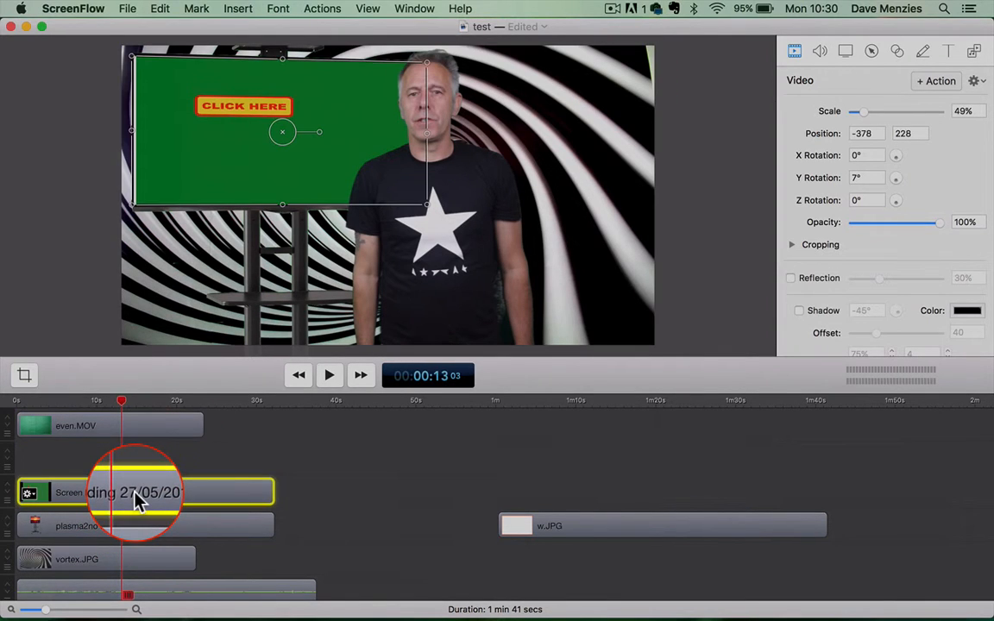
{"action": "left_click", "coordinate": [131, 428]}
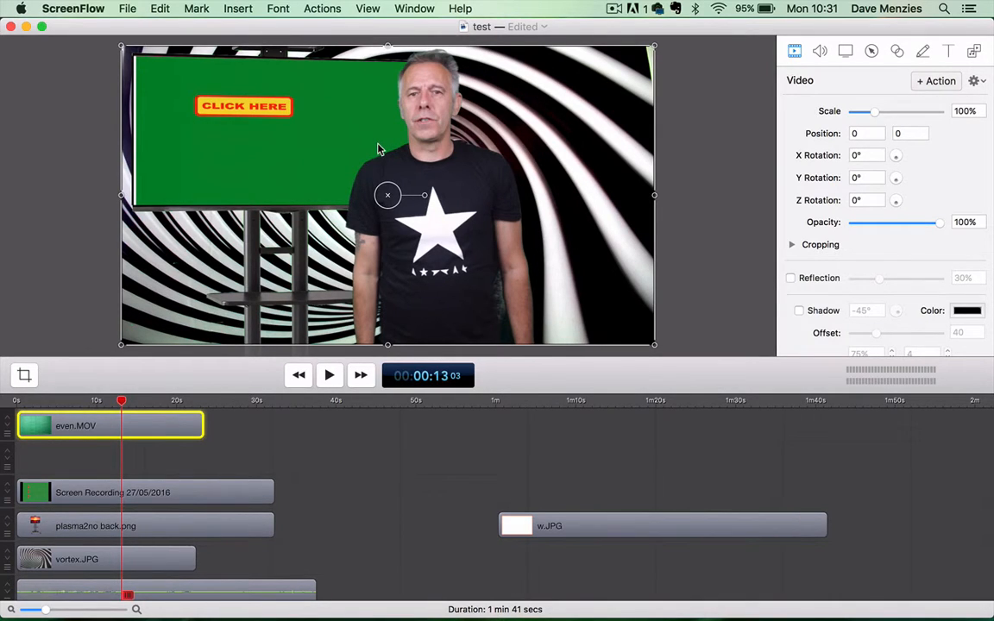
{"action": "mouse_move", "coordinate": [171, 435]}
{"action": "left_click", "coordinate": [171, 499]}
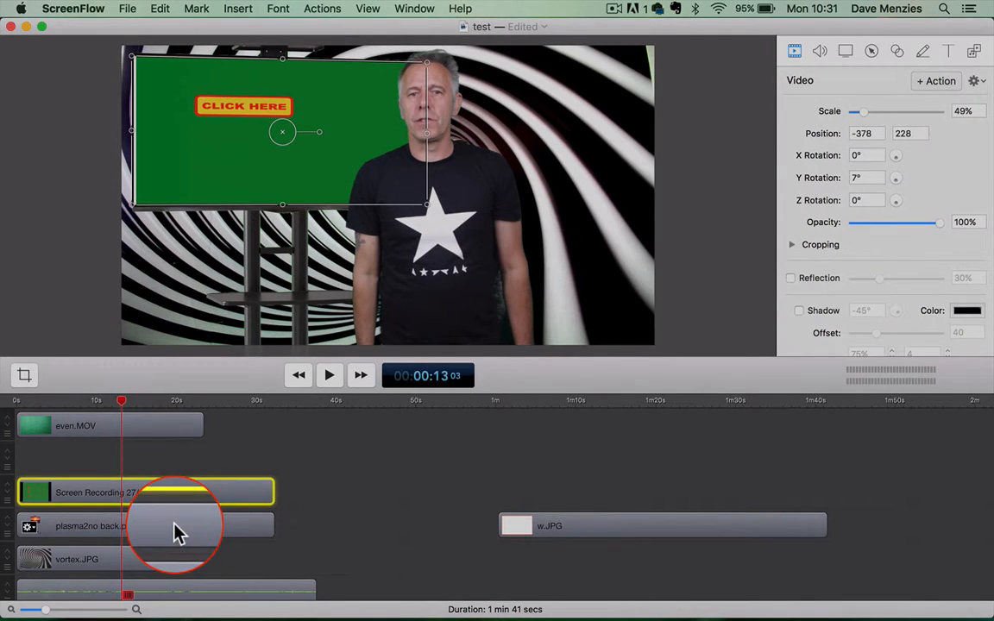
{"action": "left_click", "coordinate": [175, 531]}
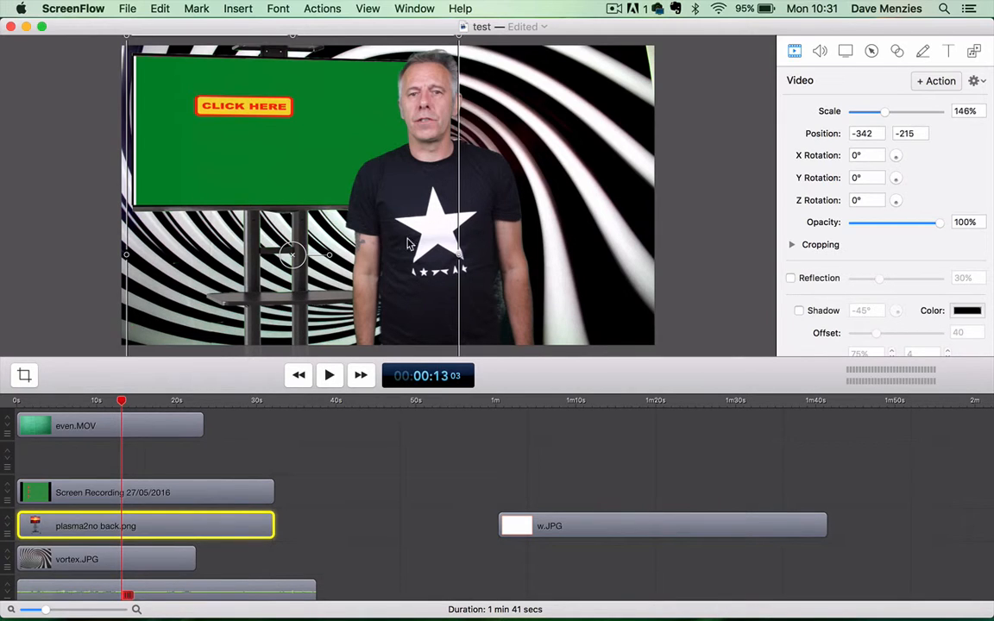
{"action": "left_click", "coordinate": [347, 486]}
{"action": "left_click", "coordinate": [188, 533]}
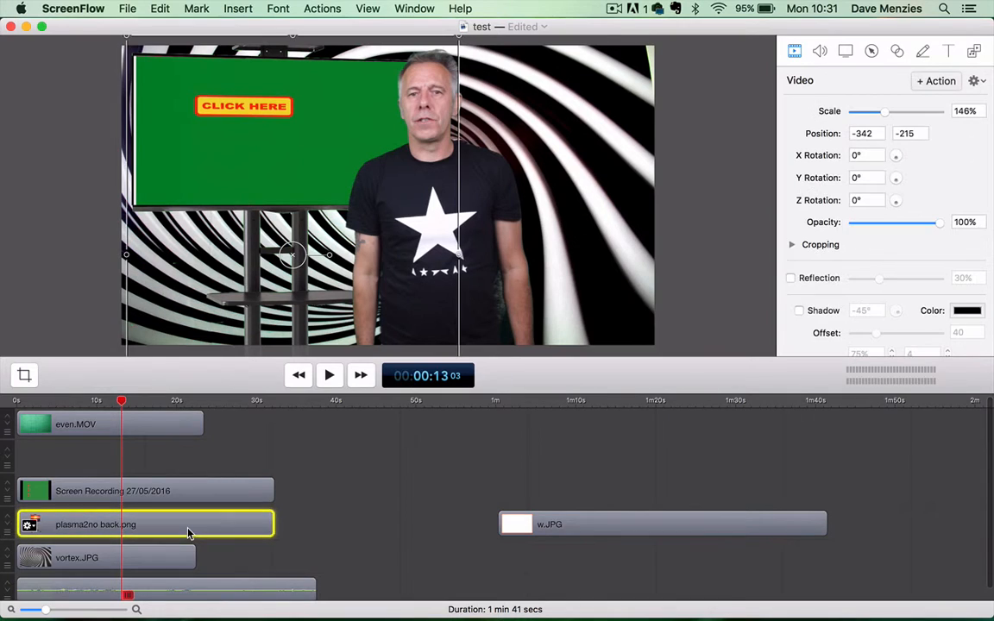
{"action": "left_click_drag", "start_coordinate": [188, 533], "coordinate": [207, 492]}
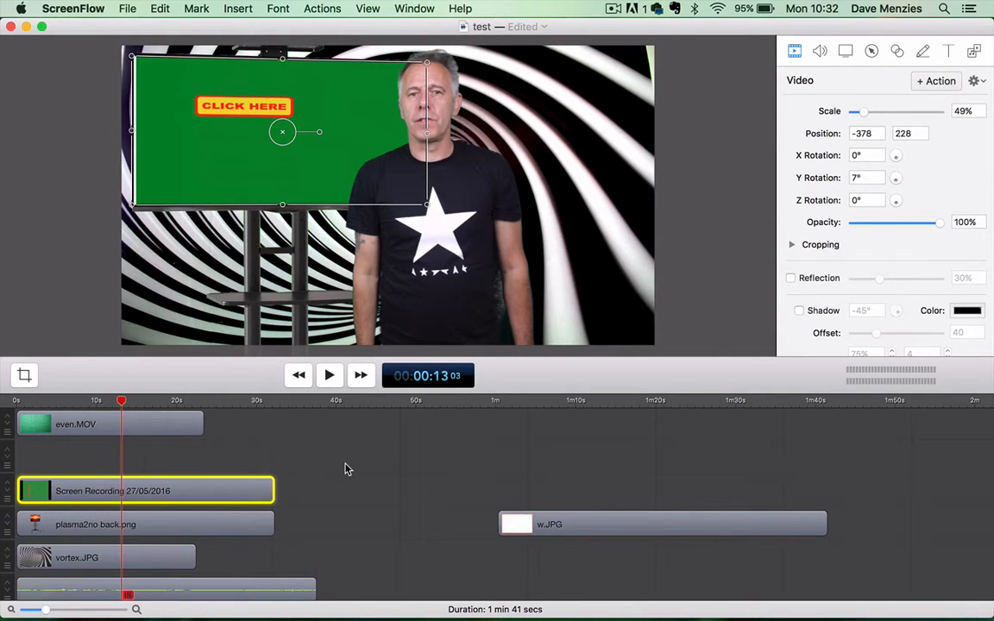
- Return the playhead to the start and cut the Built-in Microphone clip from the timeline
{"action": "left_click", "coordinate": [299, 377]}
{"action": "scroll", "coordinate": [318, 479], "scroll_direction": "down", "scroll_amount": 1}
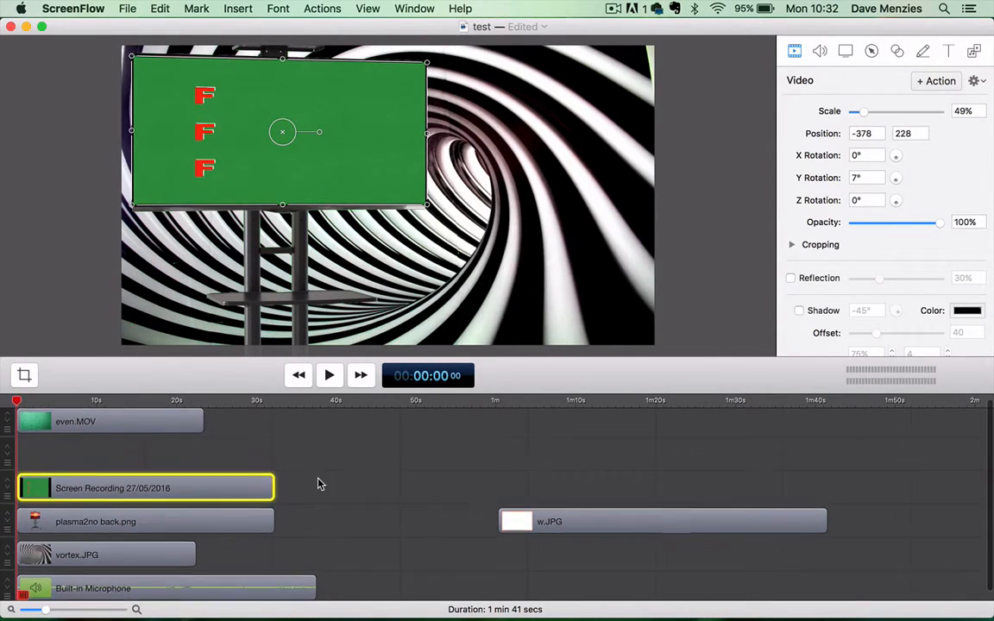
{"action": "left_click", "coordinate": [206, 588]}
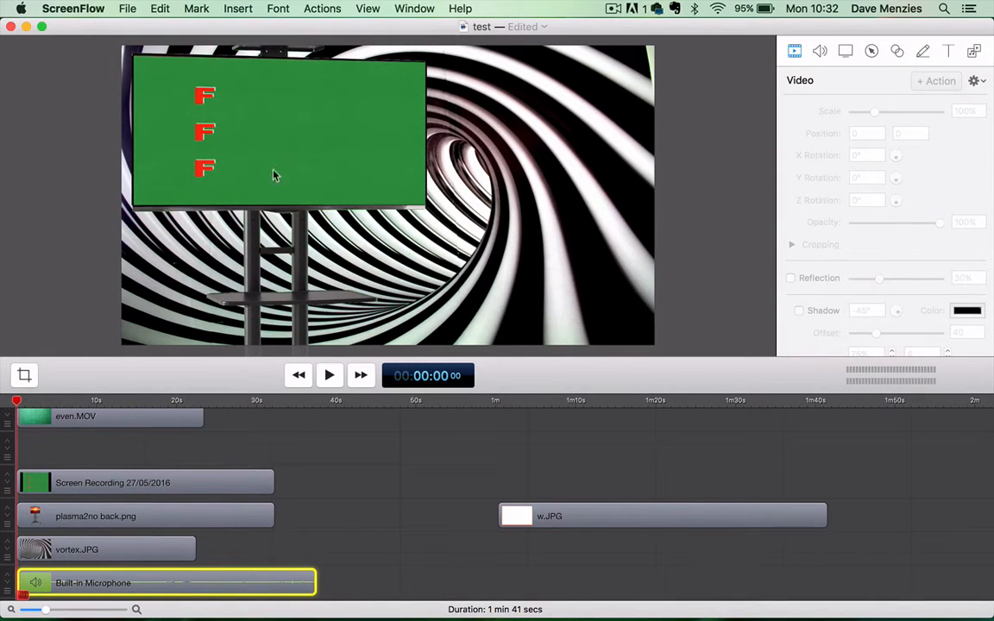
{"action": "left_click", "coordinate": [159, 10]}
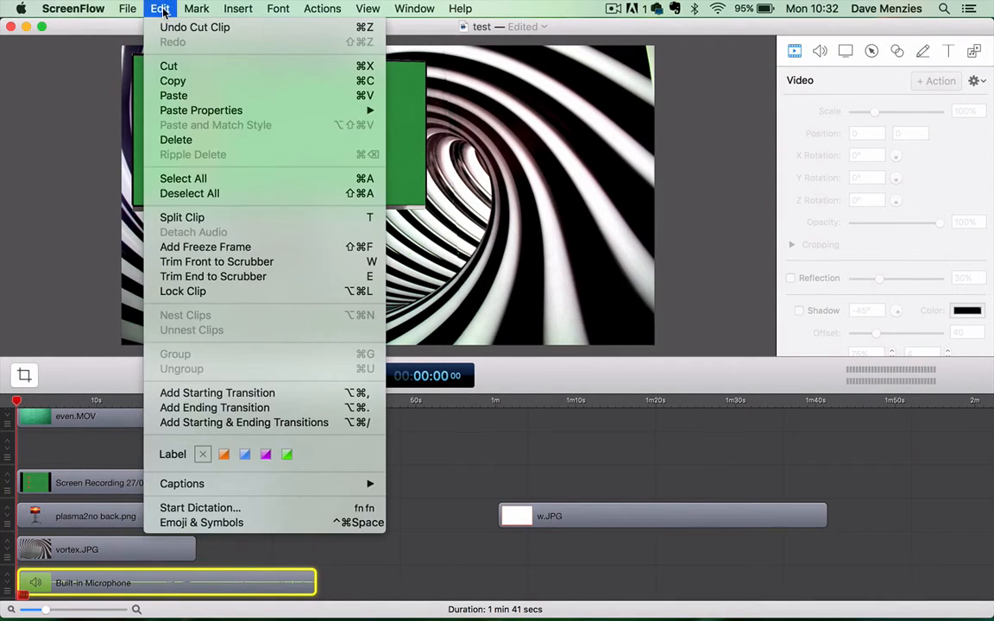
{"action": "left_click", "coordinate": [170, 66]}
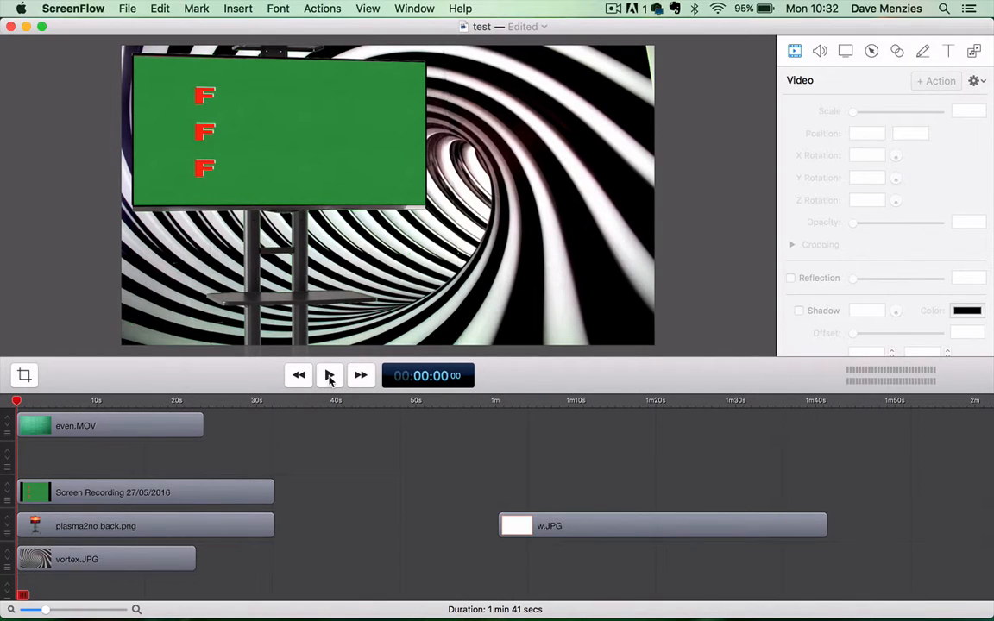
- Move w.JPG down onto the vortex.JPG background track, keeping its start at about 1 minute
{"action": "left_click", "coordinate": [145, 562]}
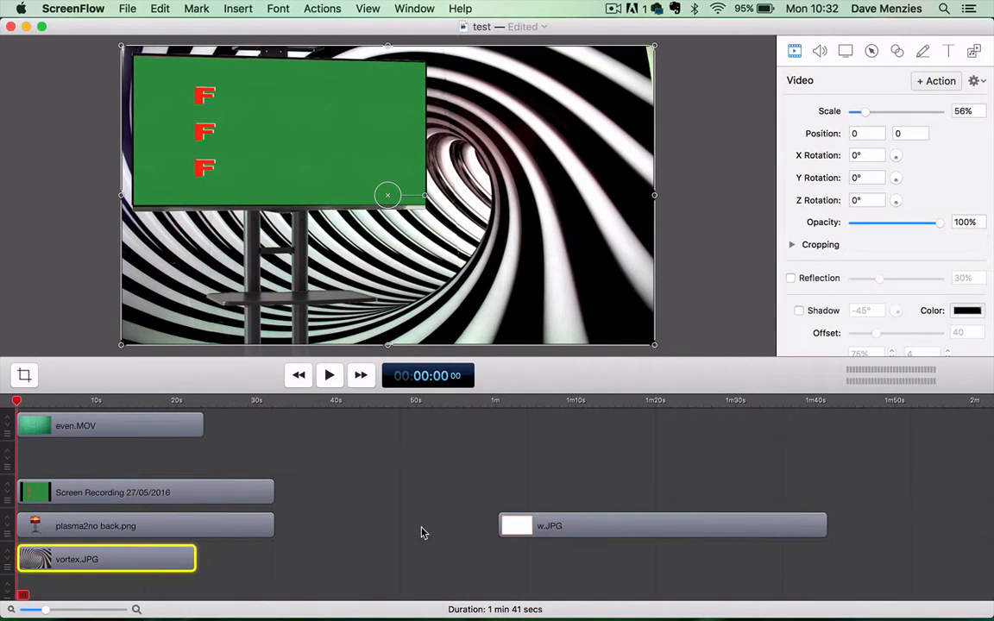
{"action": "left_click", "coordinate": [591, 526]}
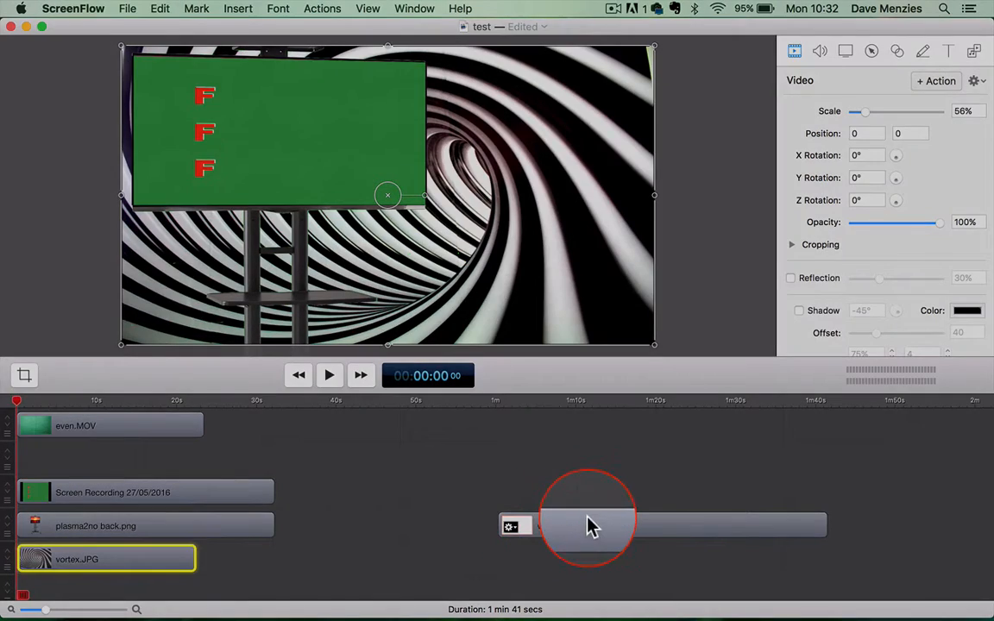
{"action": "left_click_drag", "start_coordinate": [590, 527], "coordinate": [587, 564]}
{"action": "left_click", "coordinate": [246, 527]}
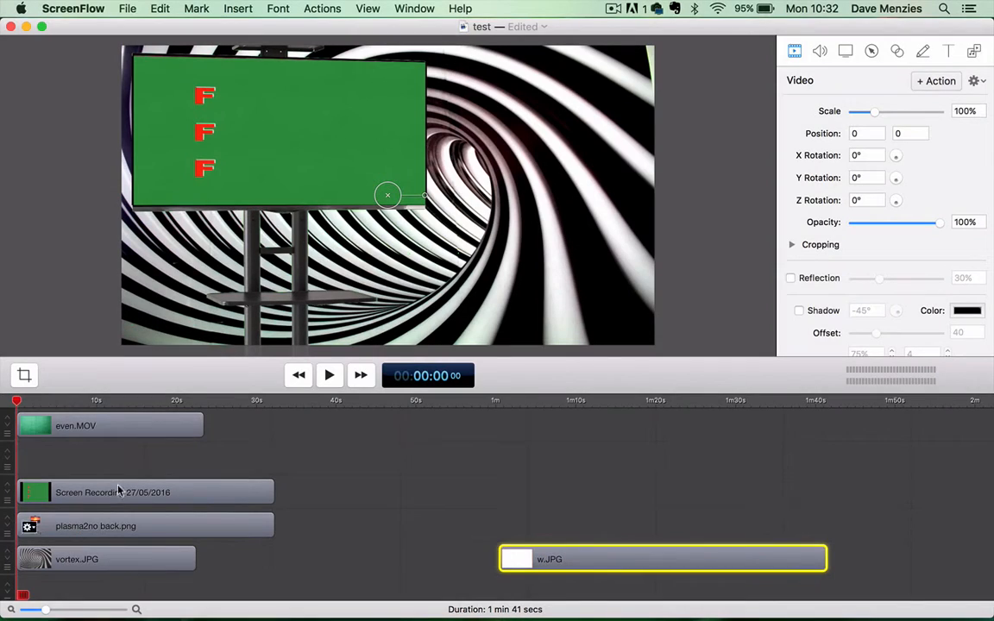
- Swap the background by moving vortex.JPG to about 48 seconds and w.JPG to the timeline start, and preview the result
{"action": "left_click", "coordinate": [94, 562]}
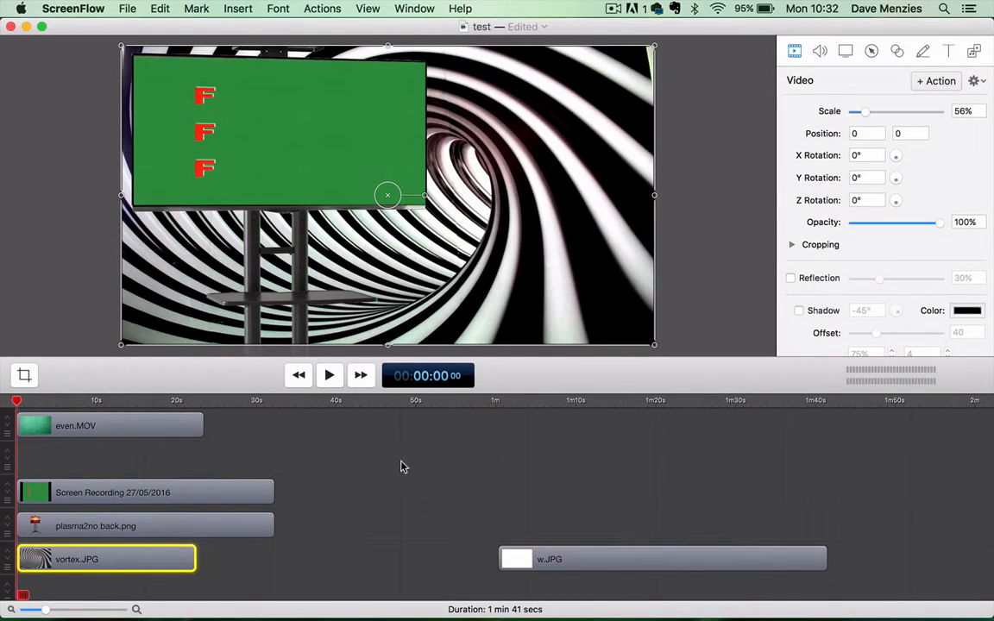
{"action": "mouse_move", "coordinate": [158, 568]}
{"action": "left_click_drag", "start_coordinate": [157, 565], "coordinate": [198, 561]}
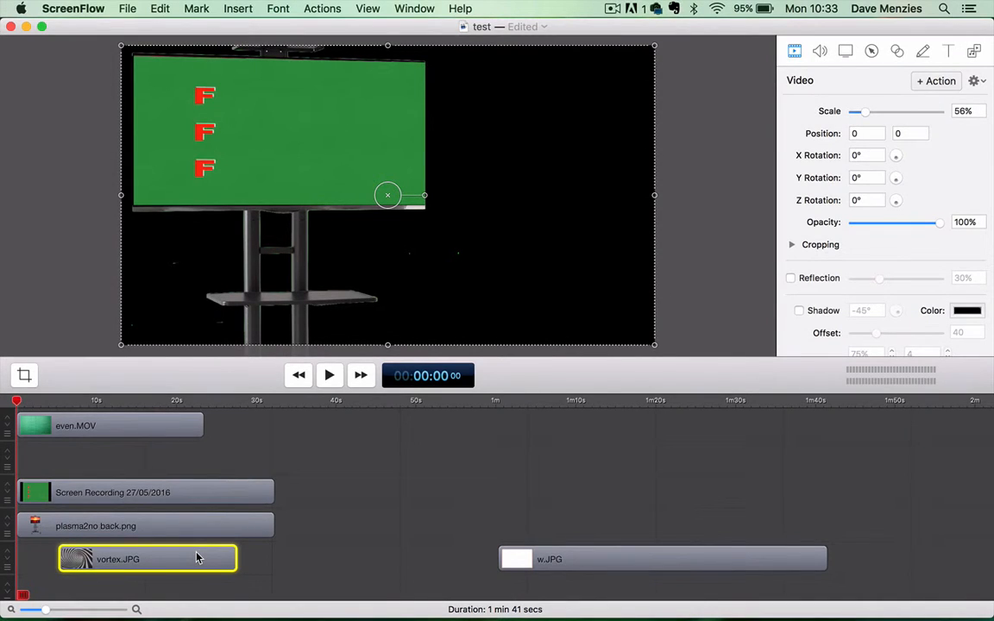
{"action": "mouse_move", "coordinate": [197, 559]}
{"action": "left_click_drag", "start_coordinate": [210, 556], "coordinate": [436, 574]}
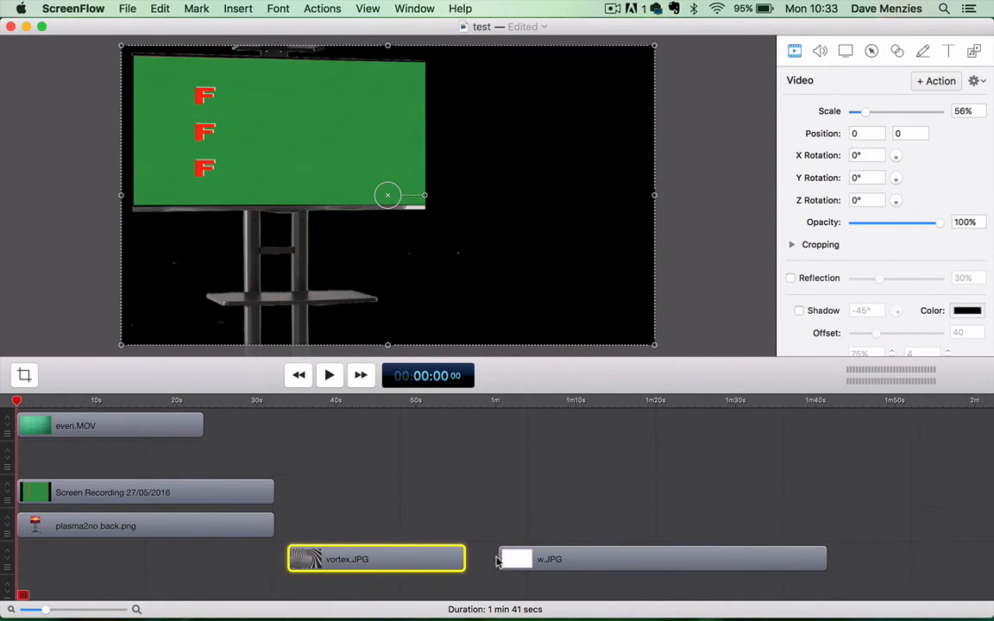
{"action": "left_click_drag", "start_coordinate": [583, 563], "coordinate": [641, 548]}
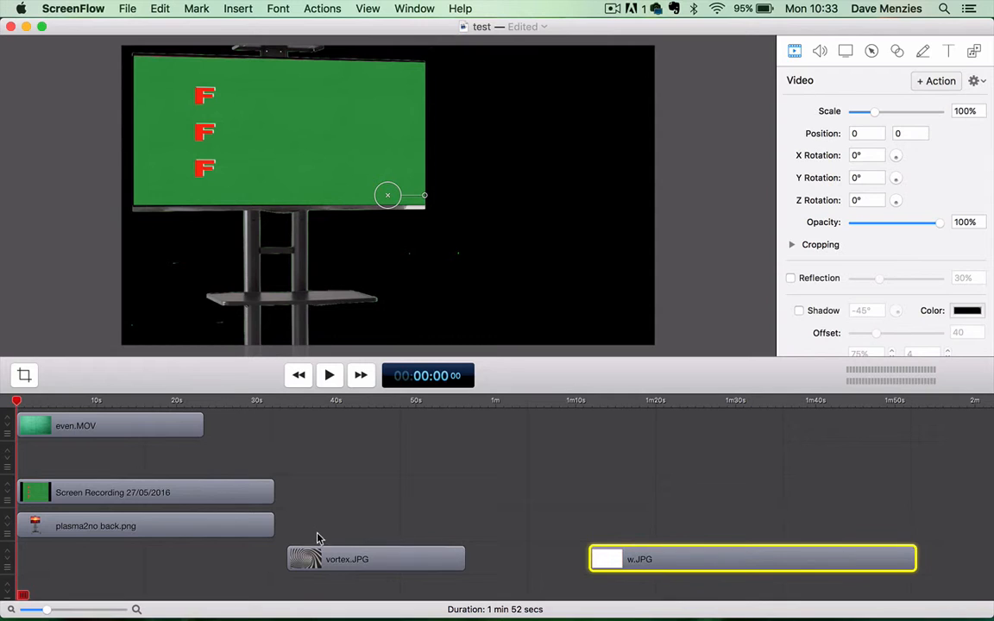
{"action": "left_click_drag", "start_coordinate": [319, 559], "coordinate": [436, 563]}
{"action": "left_click_drag", "start_coordinate": [715, 573], "coordinate": [138, 564]}
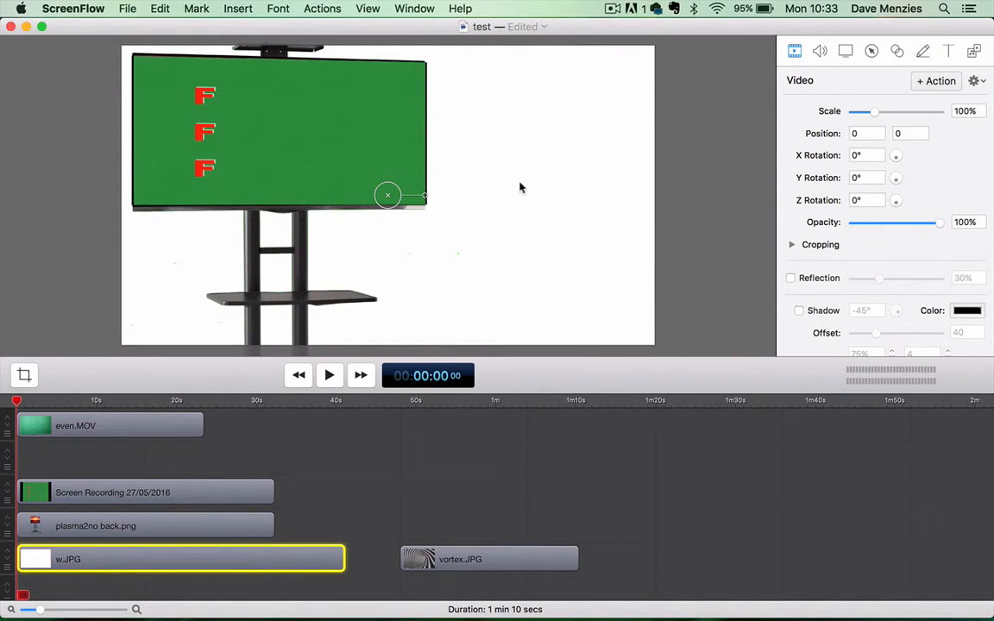
{"action": "left_click", "coordinate": [329, 376]}
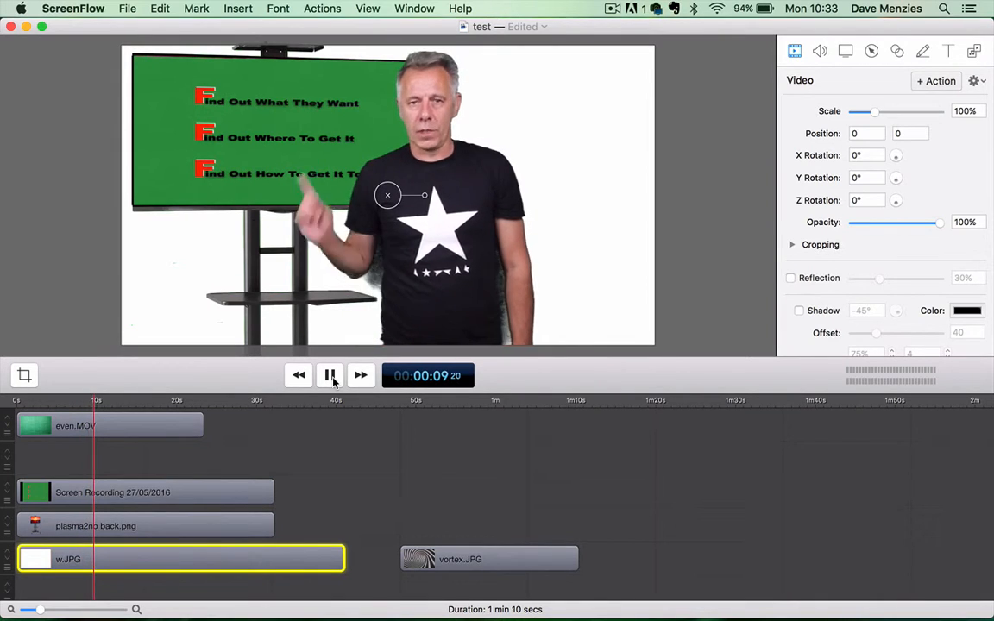
{"action": "left_click", "coordinate": [329, 378]}
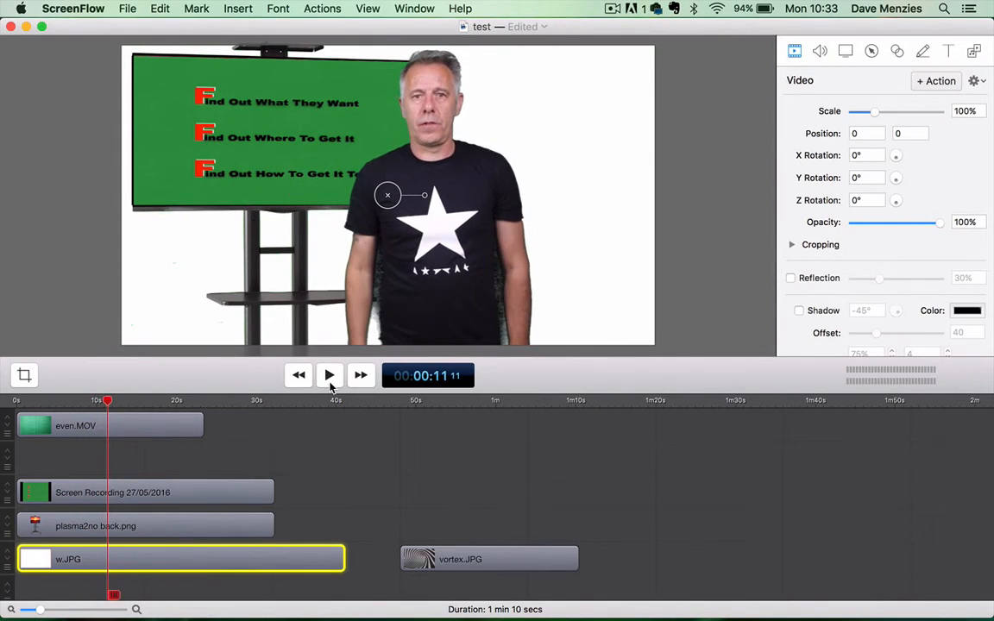
- Move w.JPG to about 1m10s on the plasma2no back.png track, return vortex.JPG to the timeline start and preview playback
{"action": "left_click_drag", "start_coordinate": [221, 560], "coordinate": [784, 522]}
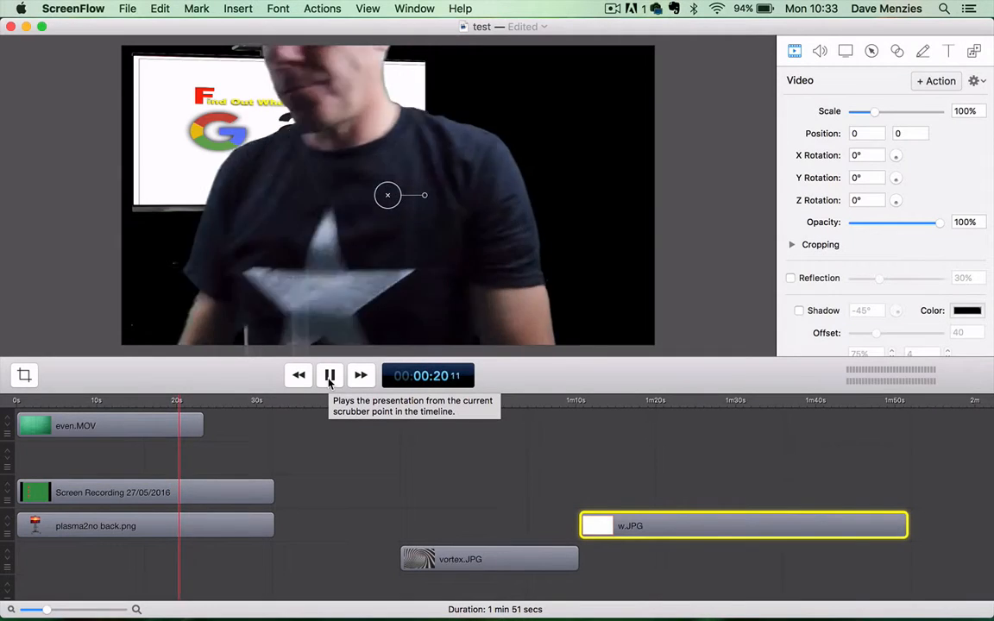
{"action": "left_click", "coordinate": [329, 378]}
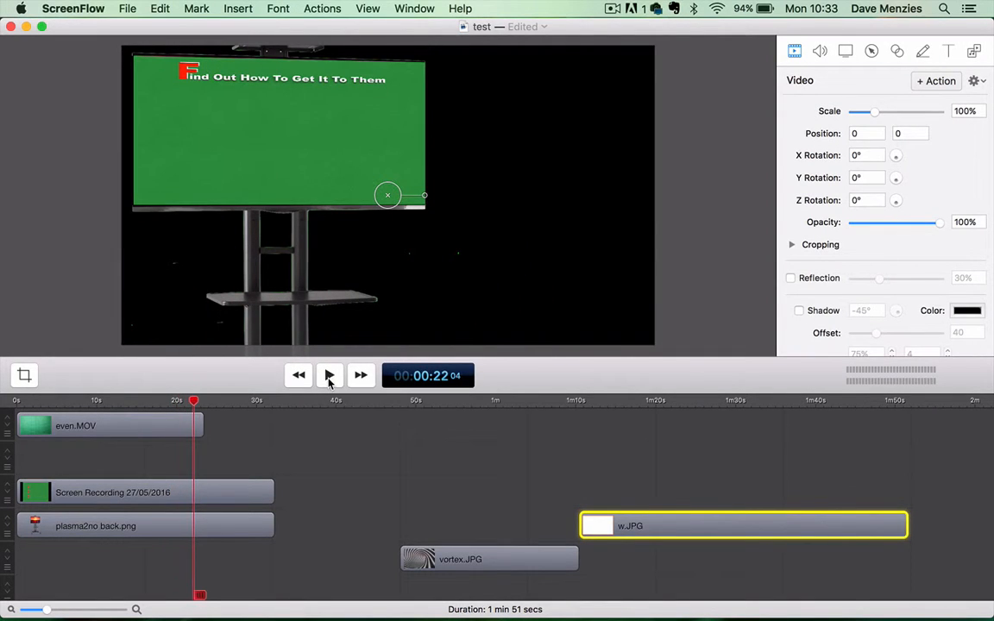
{"action": "left_click", "coordinate": [300, 377]}
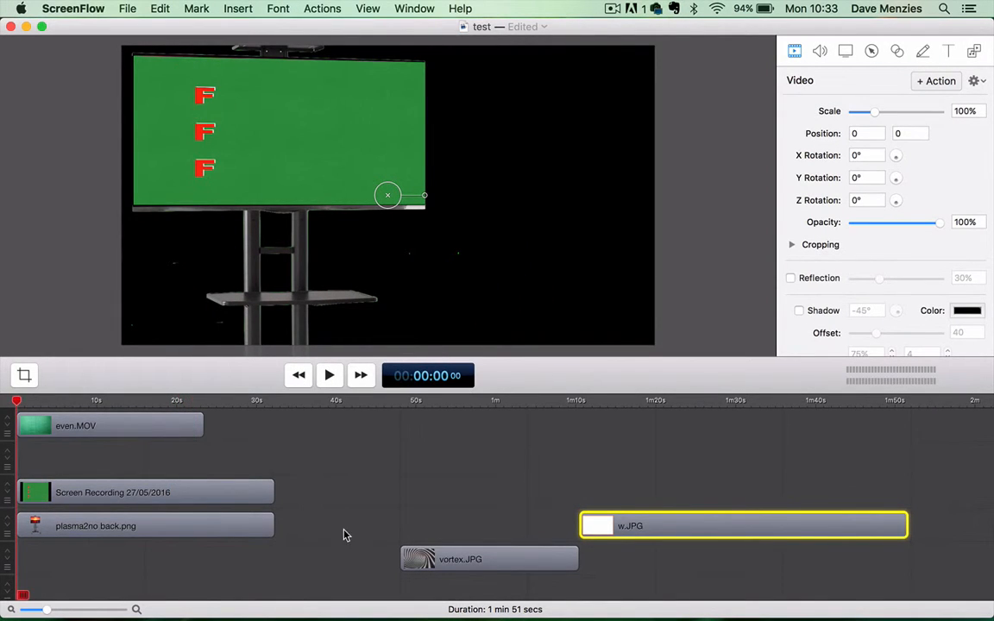
{"action": "left_click_drag", "start_coordinate": [458, 559], "coordinate": [90, 560]}
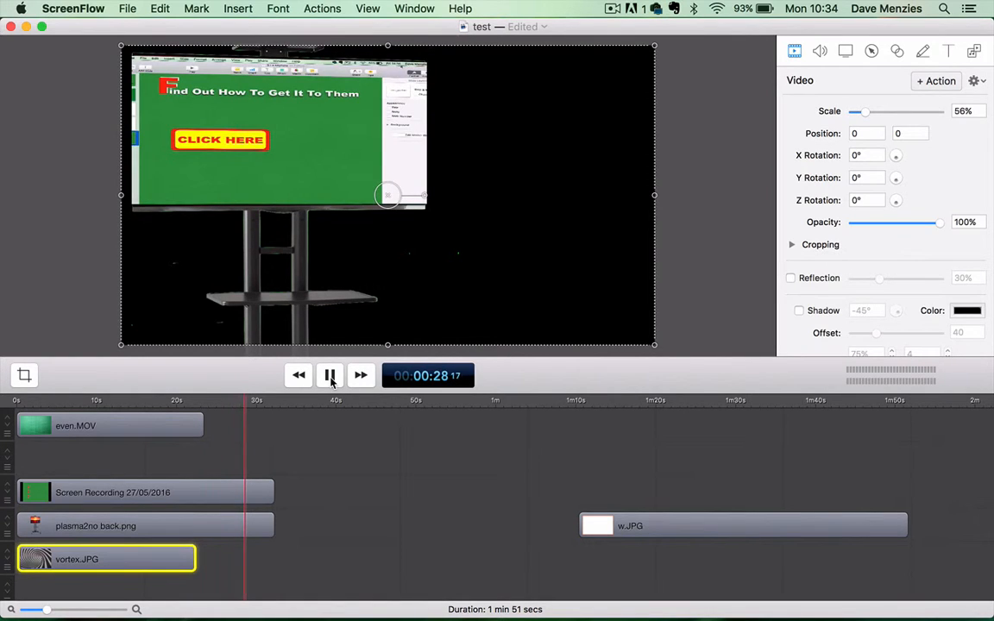
{"action": "left_click", "coordinate": [330, 377]}
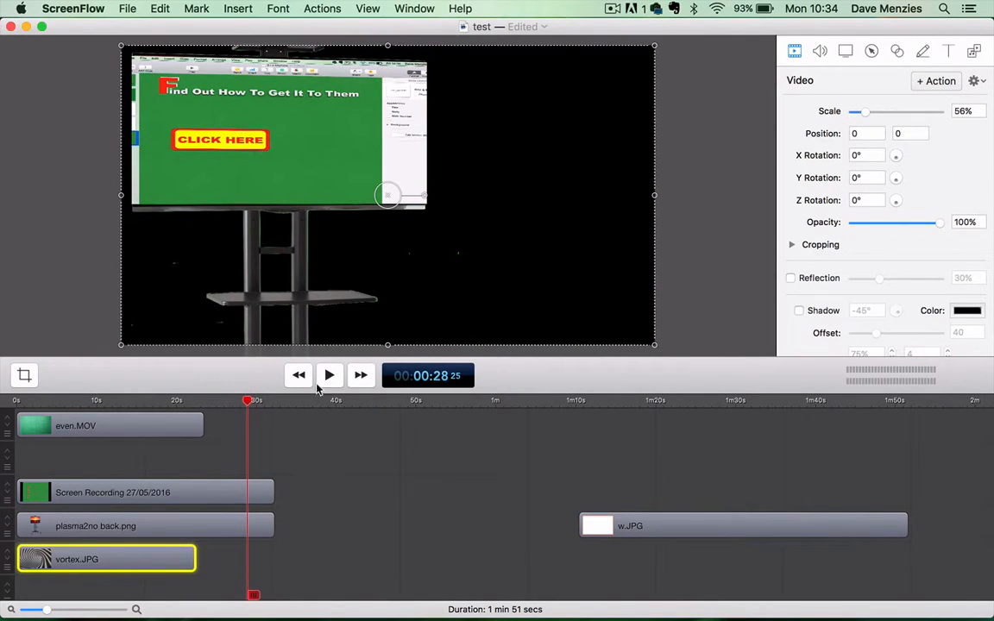
{"action": "left_click", "coordinate": [300, 376]}
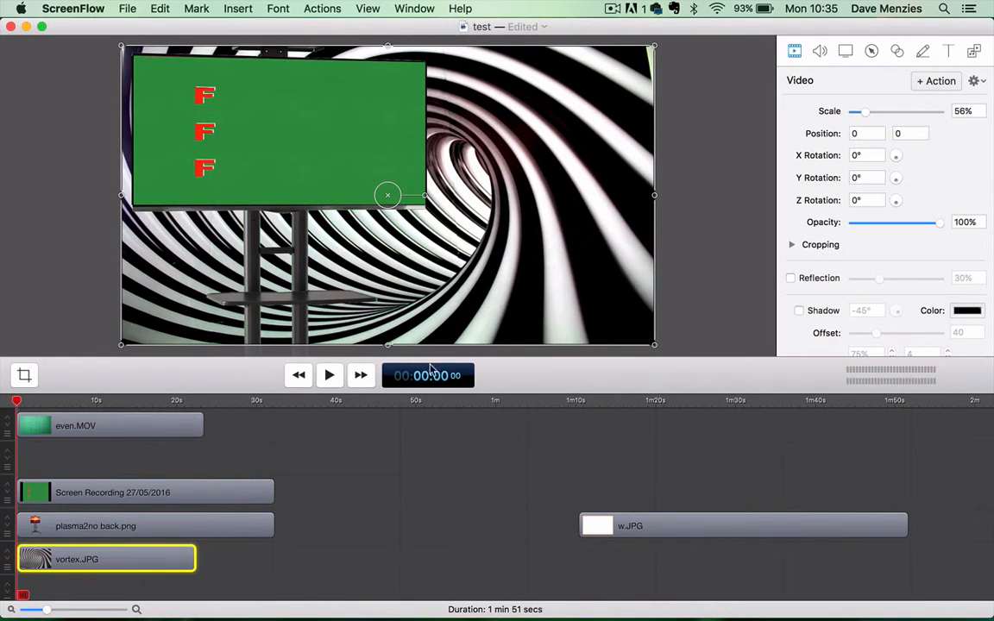
- Select the Screen Recording clip and examine its scale, position and rotation settings on the TV stand
{"action": "left_click", "coordinate": [147, 498]}
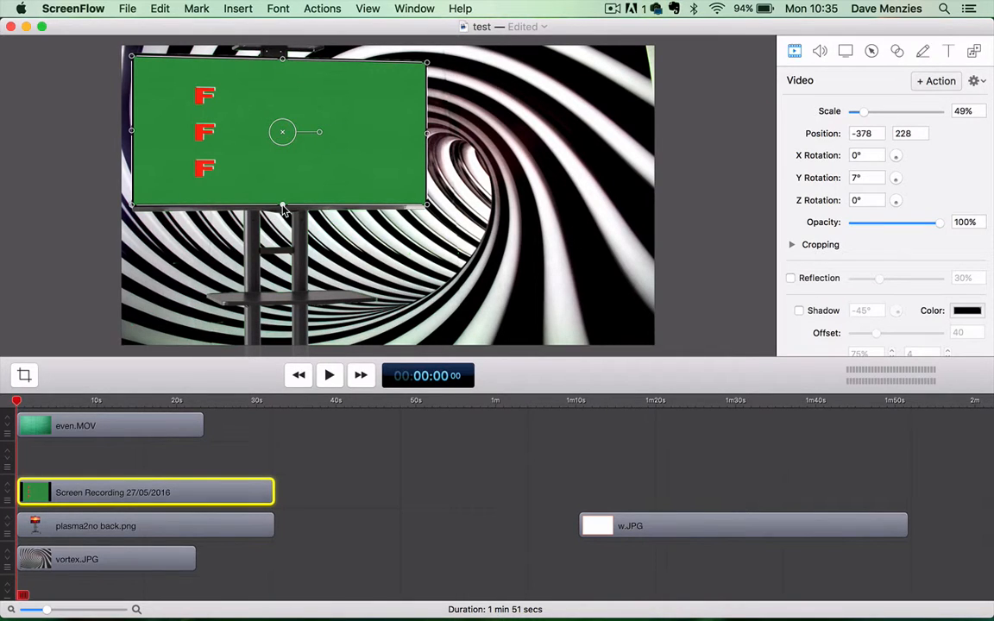
{"action": "left_click", "coordinate": [283, 134]}
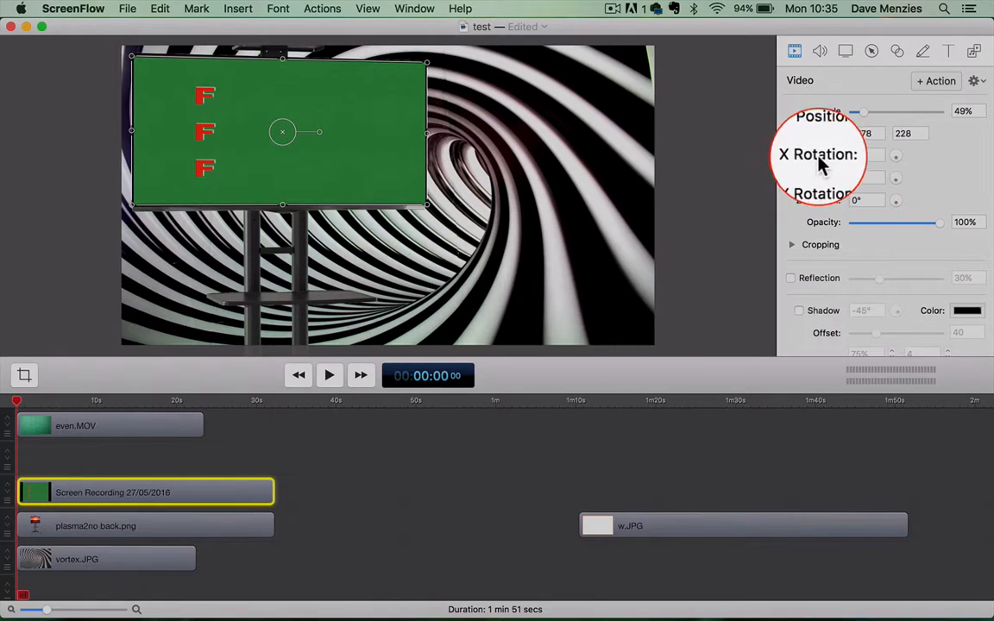
{"action": "left_click", "coordinate": [795, 53]}
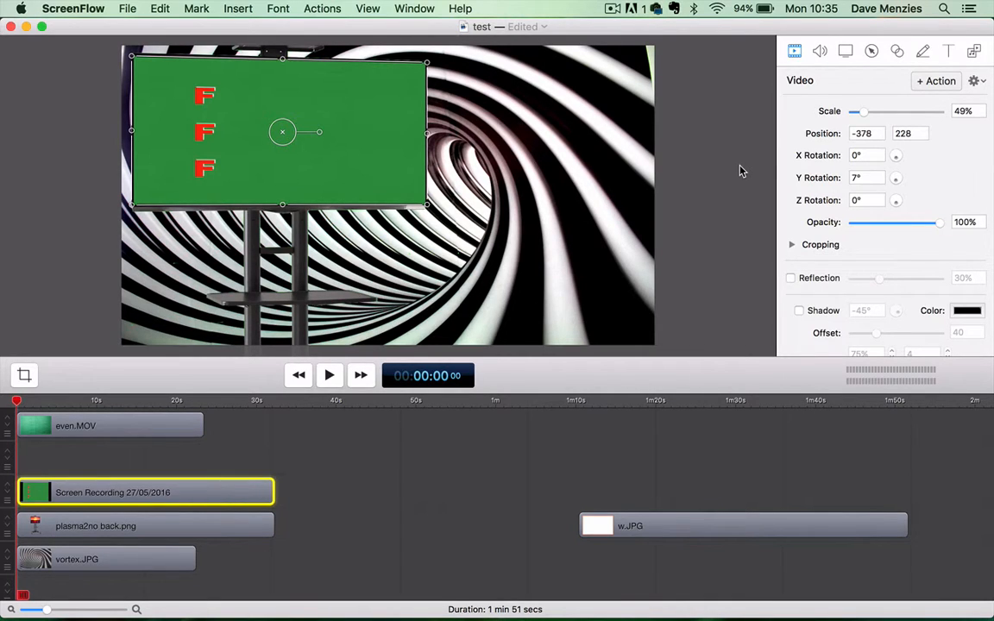
{"action": "left_click", "coordinate": [739, 170]}
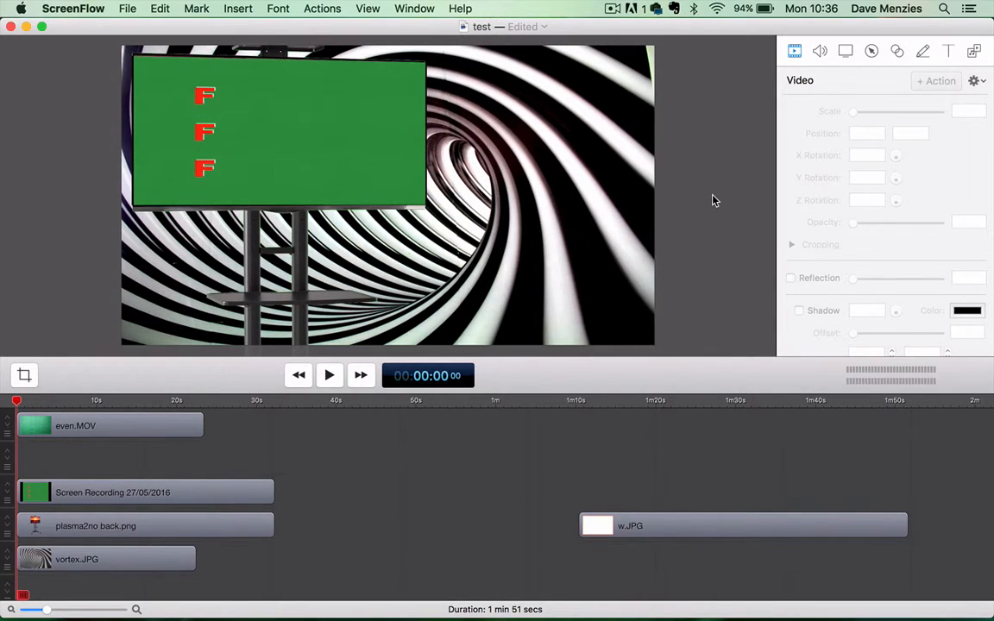
- Select even.MOV and the Screen Recording clip alternately to compare their layer order and placement on the canvas
{"action": "left_click", "coordinate": [144, 431]}
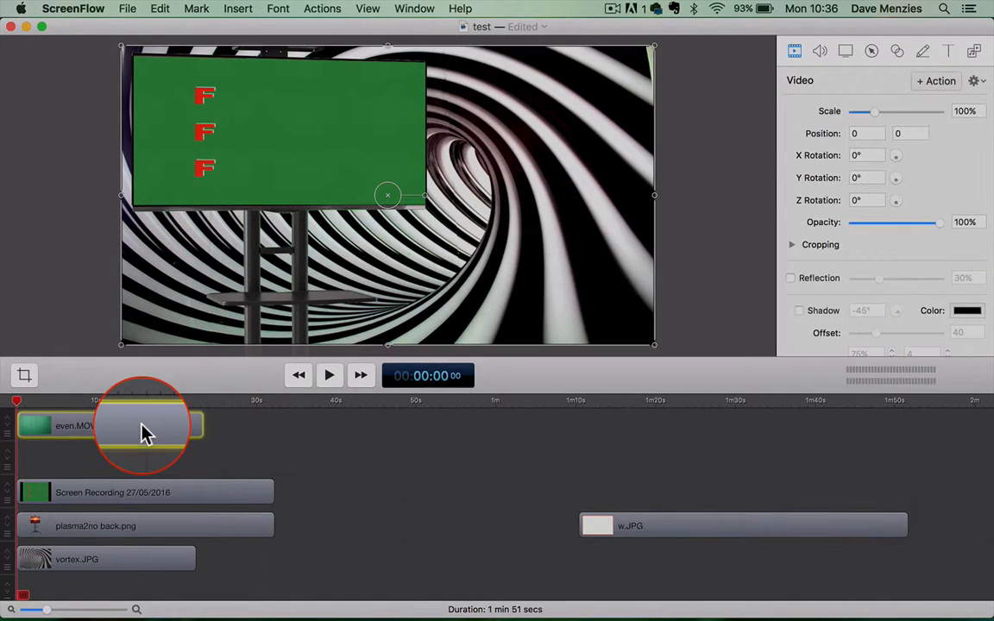
{"action": "left_click", "coordinate": [138, 500]}
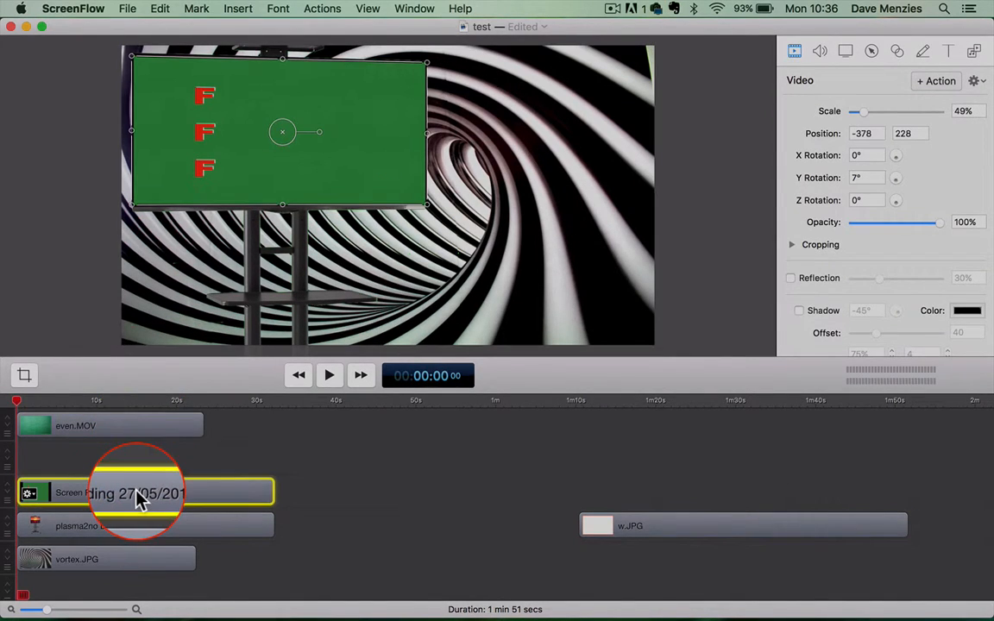
{"action": "left_click", "coordinate": [134, 427]}
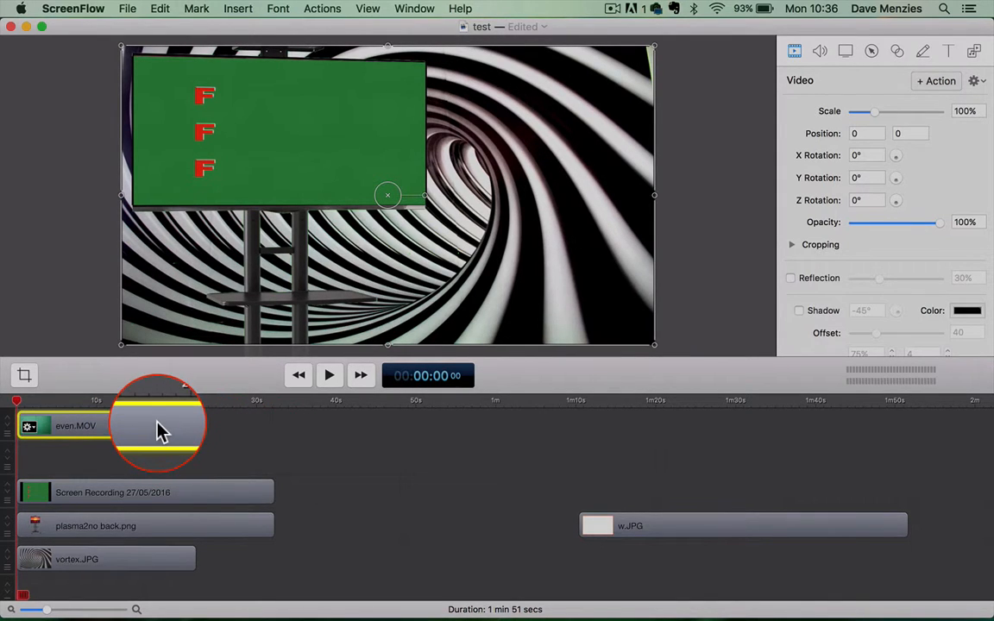
{"action": "mouse_move", "coordinate": [160, 430]}
{"action": "left_mouse_down"}
{"action": "mouse_move", "coordinate": [159, 457]}
{"action": "mouse_move", "coordinate": [160, 436]}
{"action": "left_mouse_up"}
{"action": "left_click", "coordinate": [131, 494]}
{"action": "mouse_move", "coordinate": [131, 494]}
{"action": "left_mouse_down"}
{"action": "mouse_move", "coordinate": [131, 468]}
{"action": "mouse_move", "coordinate": [131, 486]}
{"action": "left_mouse_up"}
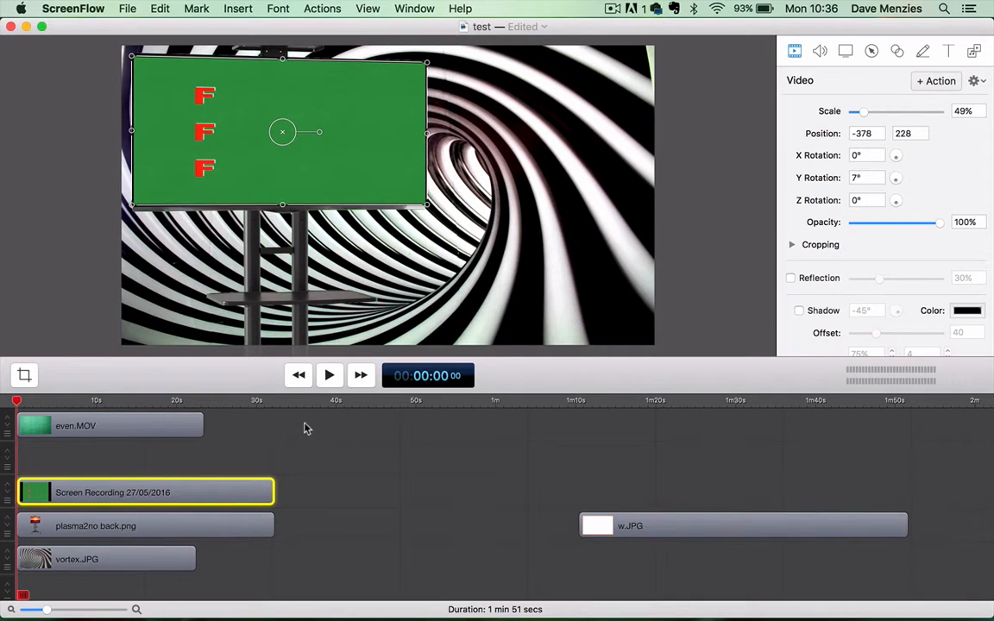
- Preview the presentation up to about 25 seconds and extend vortex.JPG to end level with plasma2no back.png at about 32 seconds
{"action": "left_click", "coordinate": [328, 378]}
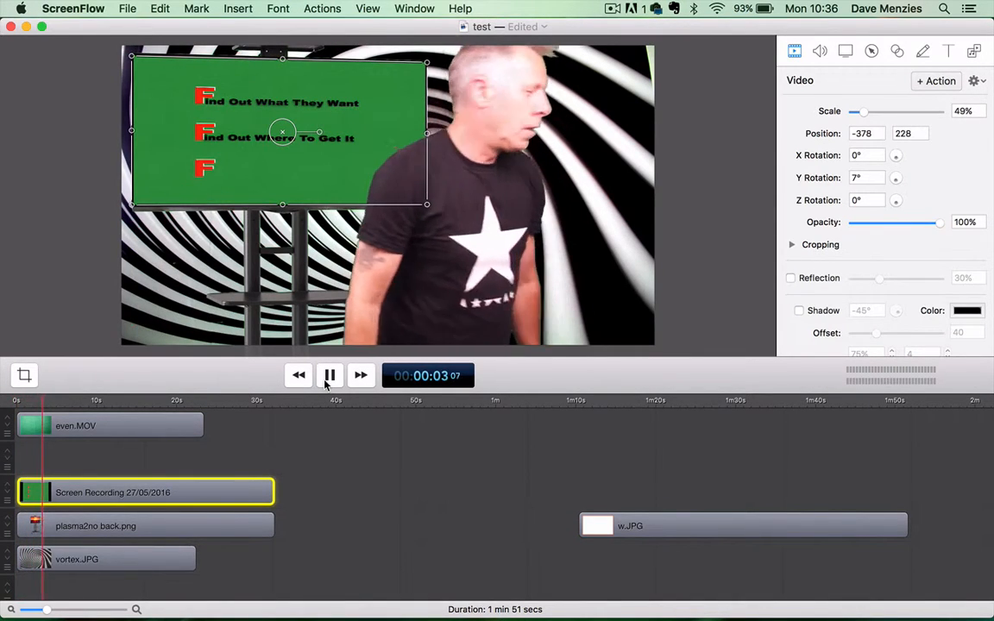
{"action": "left_click", "coordinate": [190, 460]}
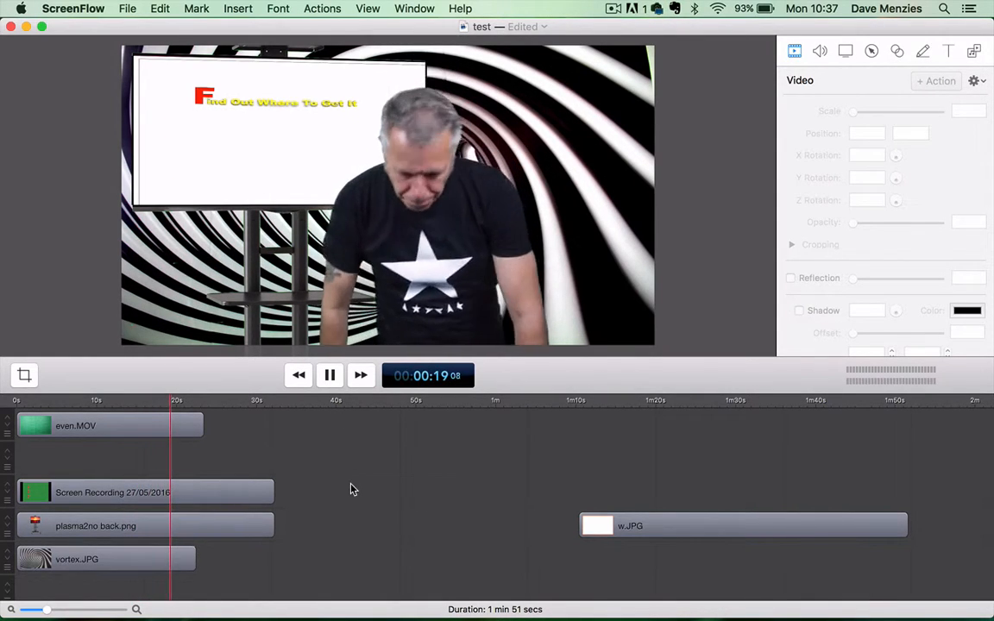
{"action": "left_click", "coordinate": [328, 375]}
{"action": "left_click", "coordinate": [104, 557]}
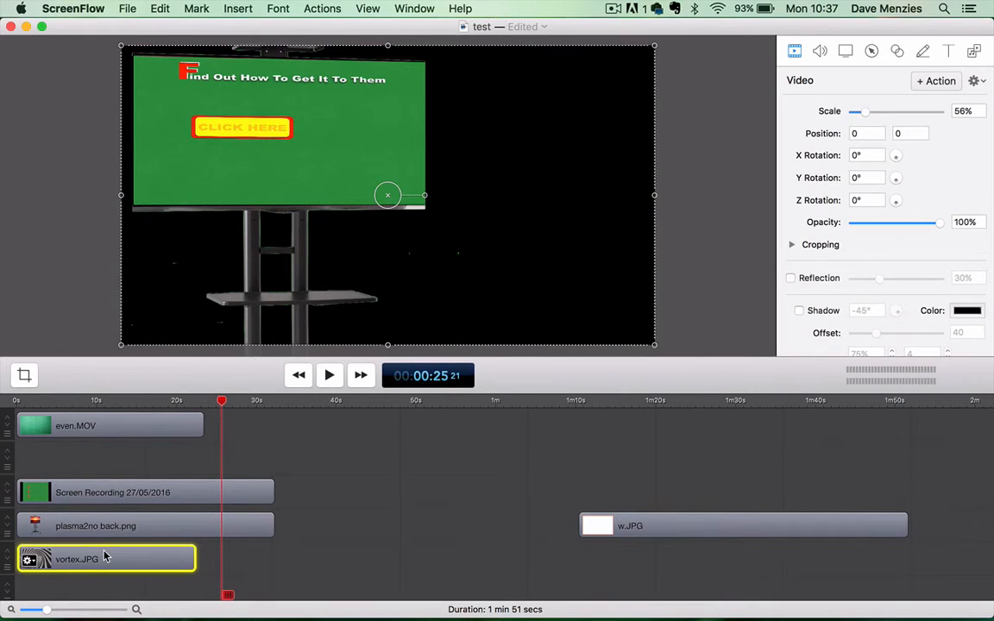
{"action": "left_click_drag", "start_coordinate": [197, 559], "coordinate": [273, 557]}
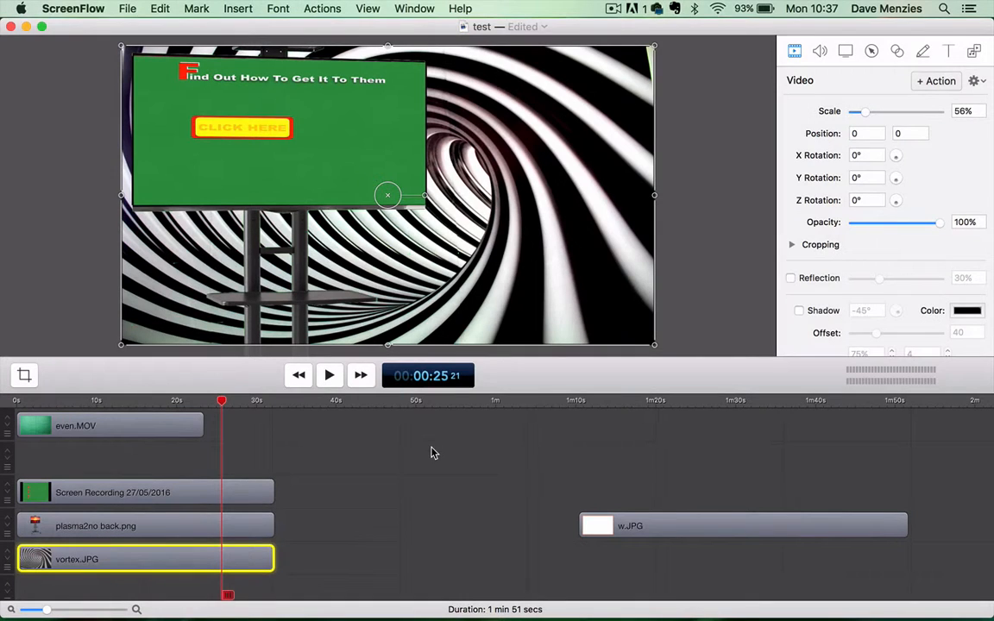